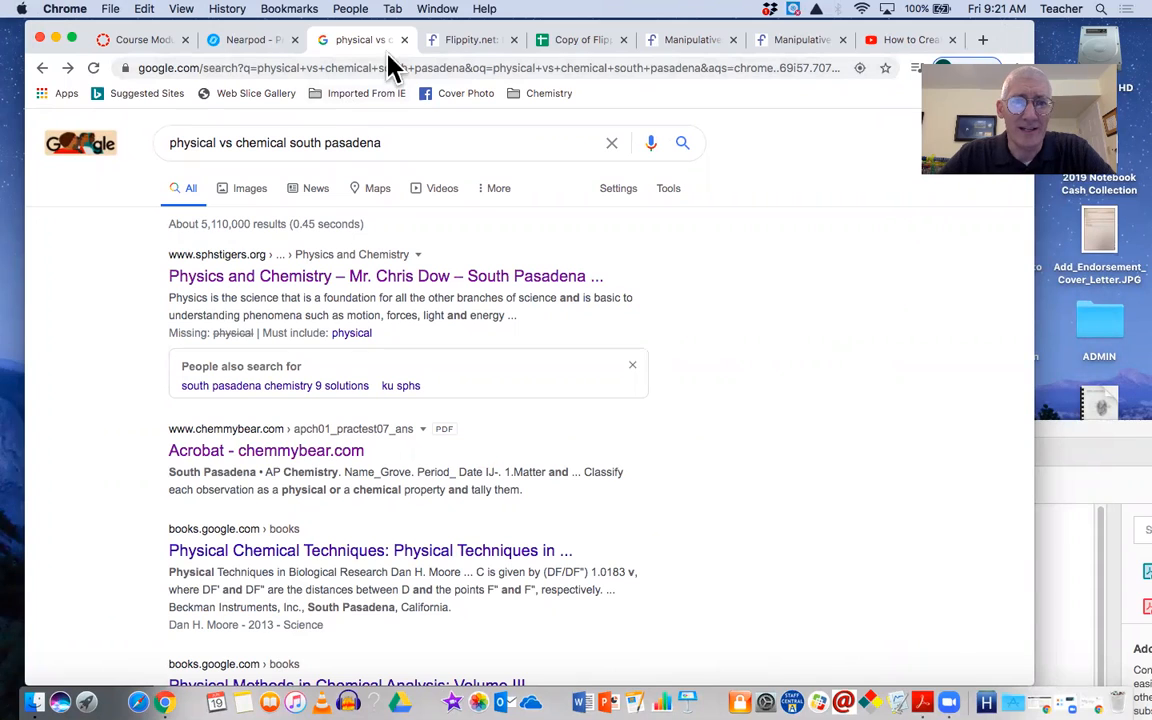
Step: Find the Manipulatives activity on the Flippity home page, widening the browser window, and open its template's copy page
{"action": "left_click", "coordinate": [453, 47]}
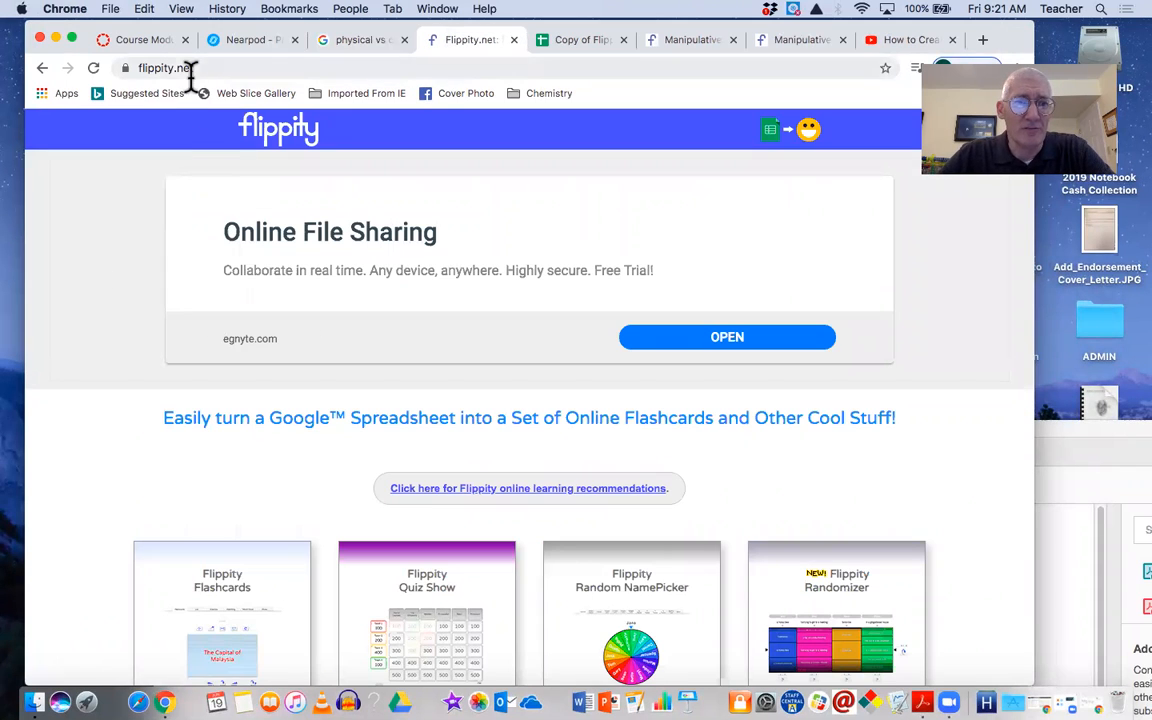
{"action": "scroll", "coordinate": [85, 260], "scroll_direction": "down", "scroll_amount": 3}
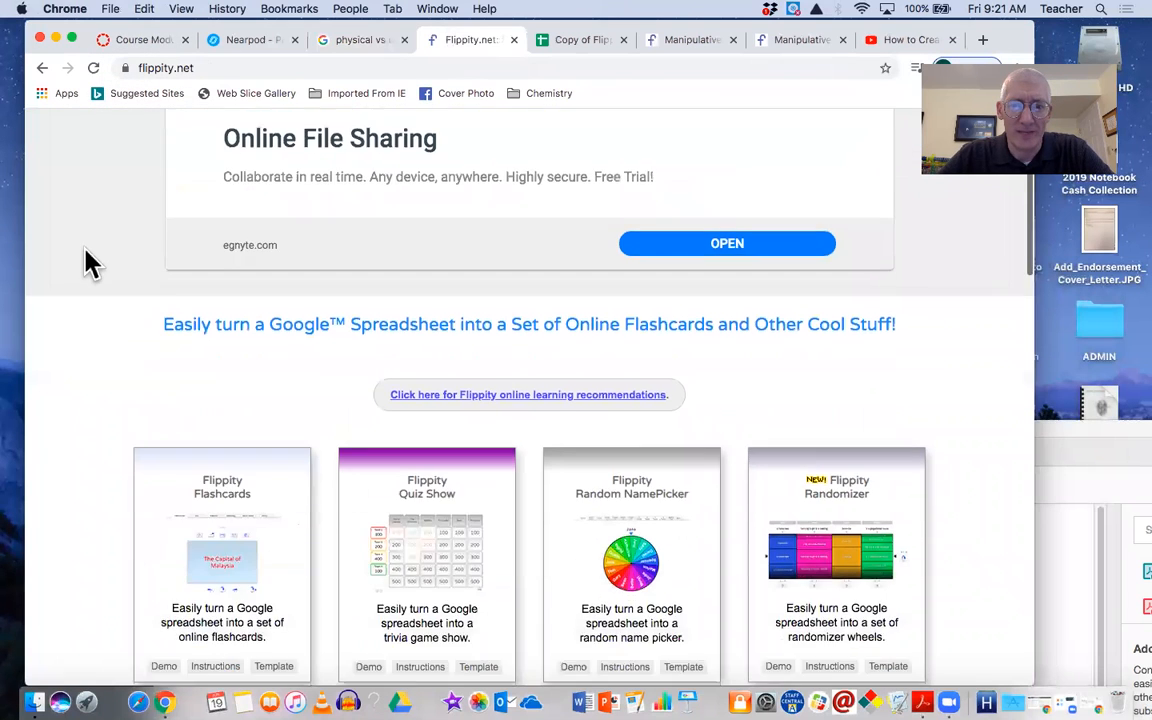
{"action": "scroll", "coordinate": [85, 262], "scroll_direction": "down", "scroll_amount": 2}
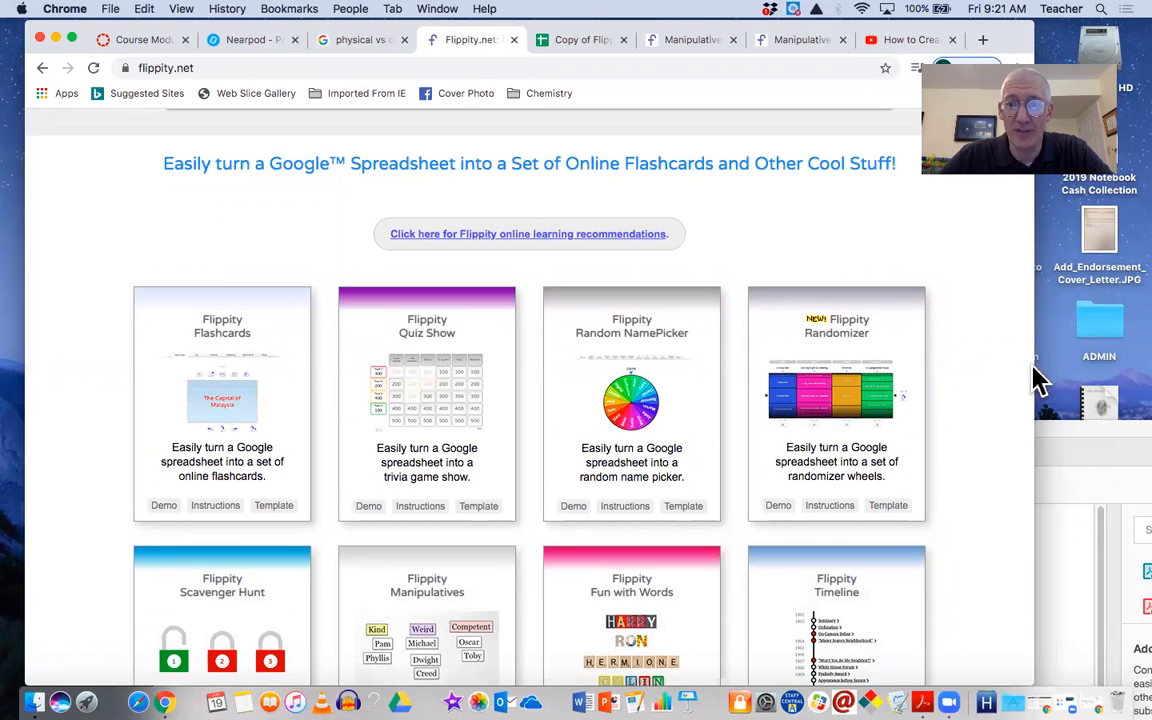
{"action": "left_click_drag", "start_coordinate": [1036, 368], "coordinate": [1131, 368]}
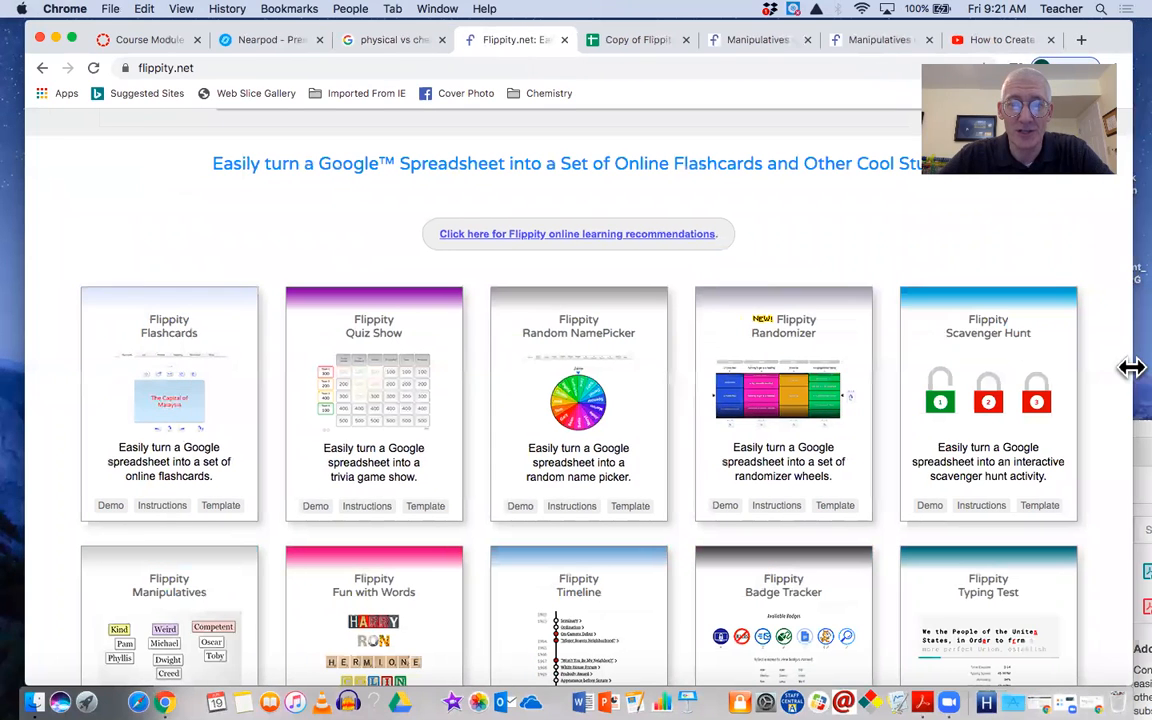
{"action": "scroll", "coordinate": [870, 383], "scroll_direction": "down", "scroll_amount": 3}
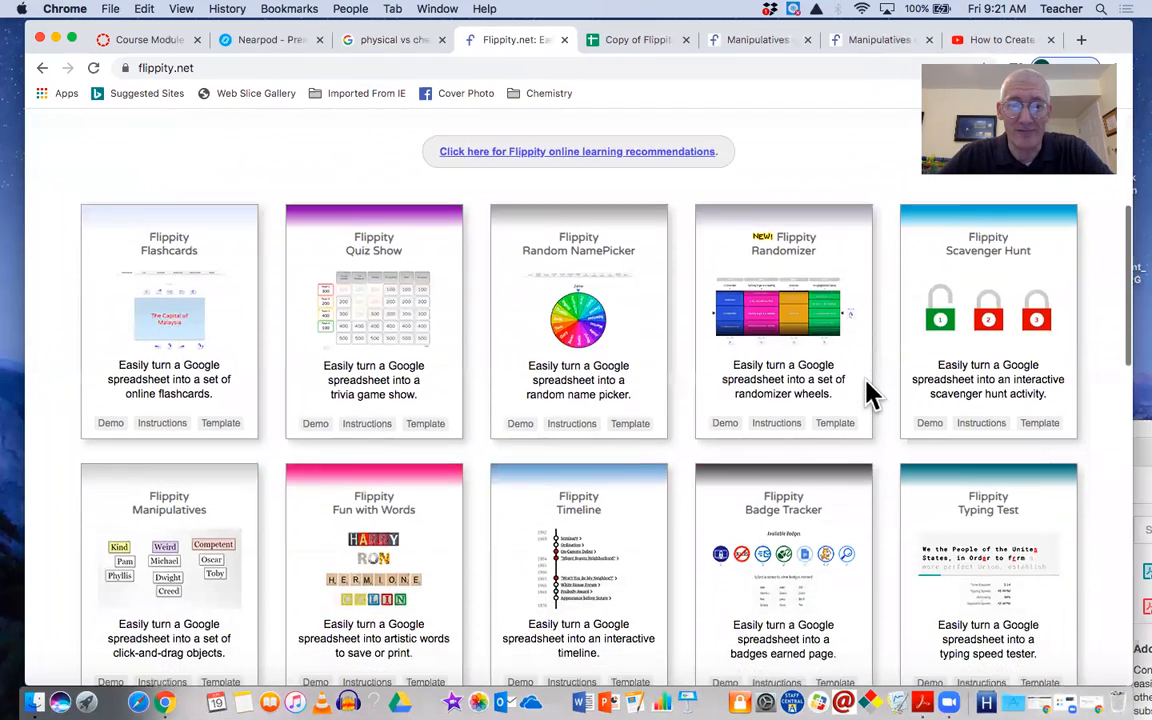
{"action": "scroll", "coordinate": [868, 393], "scroll_direction": "down", "scroll_amount": 1}
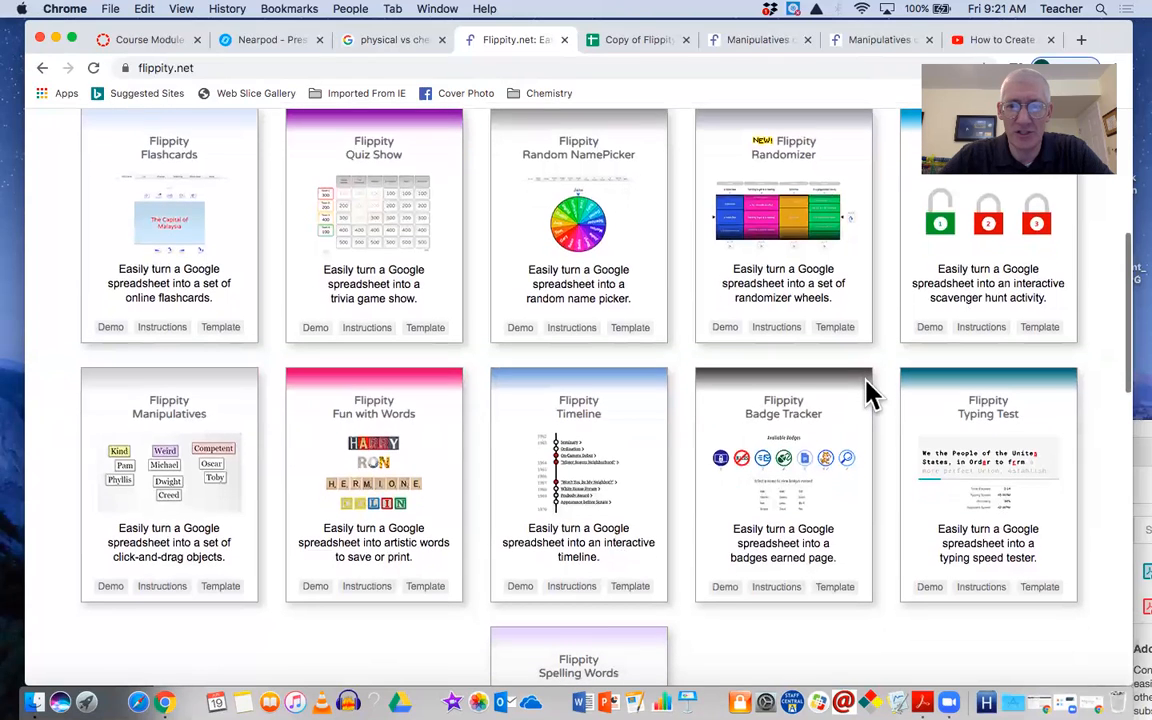
{"action": "scroll", "coordinate": [868, 393], "scroll_direction": "up", "scroll_amount": 1}
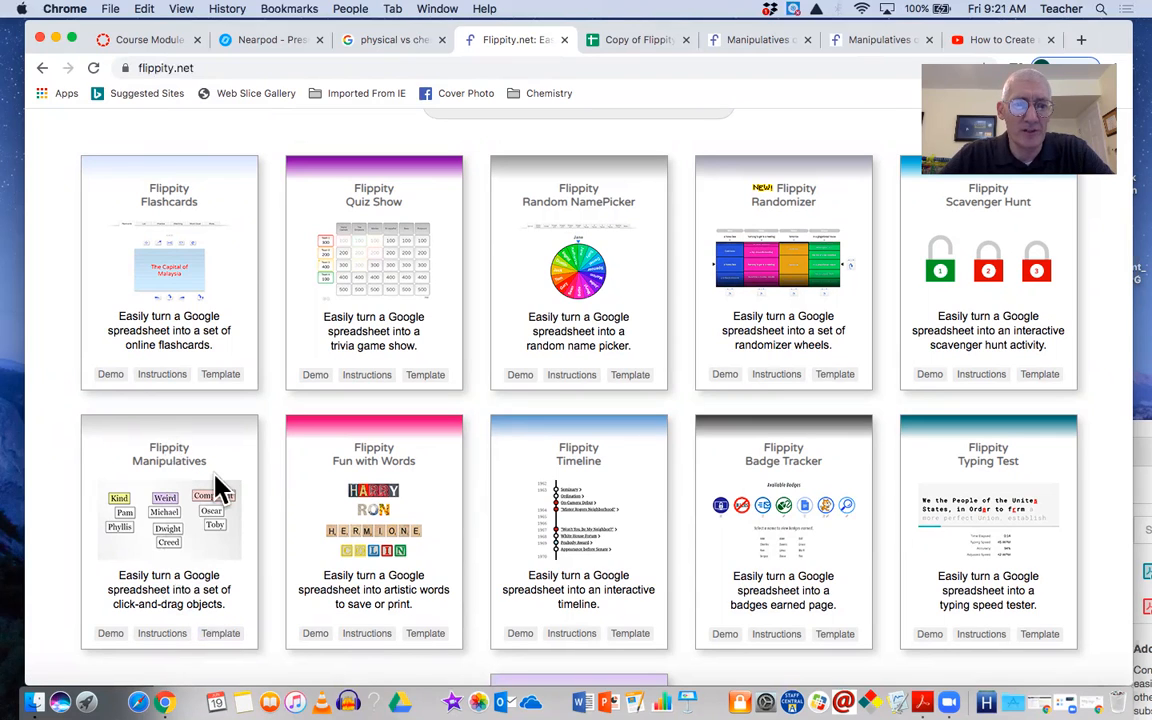
{"action": "left_click", "coordinate": [222, 634]}
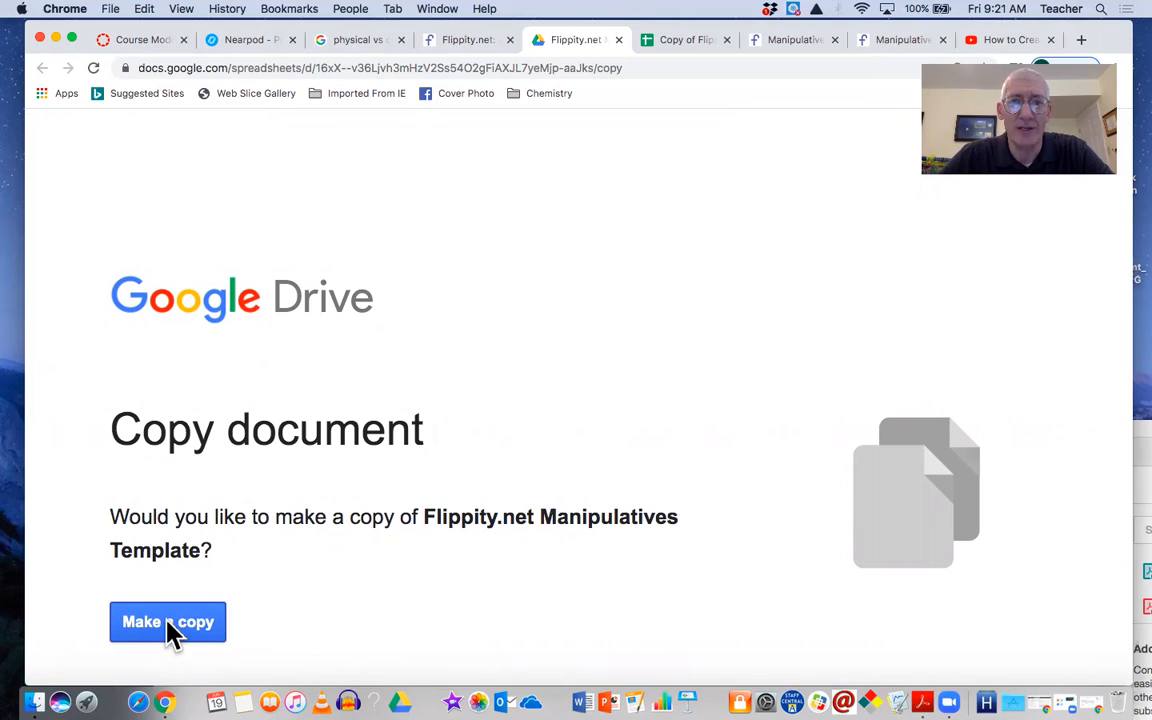
Step: Switch to the already copied Manipulatives template spreadsheet and reduce the browser zoom to 125%
{"action": "left_click", "coordinate": [704, 45]}
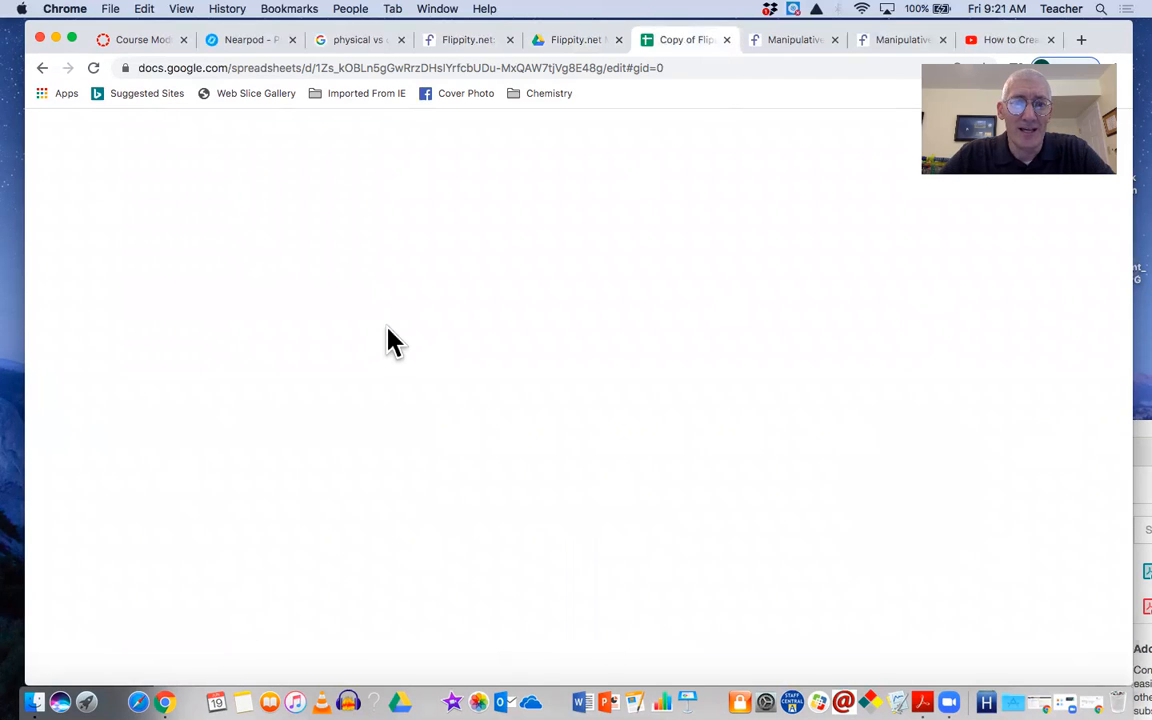
{"action": "scroll", "coordinate": [338, 410], "scroll_direction": "down", "scroll_amount": 2}
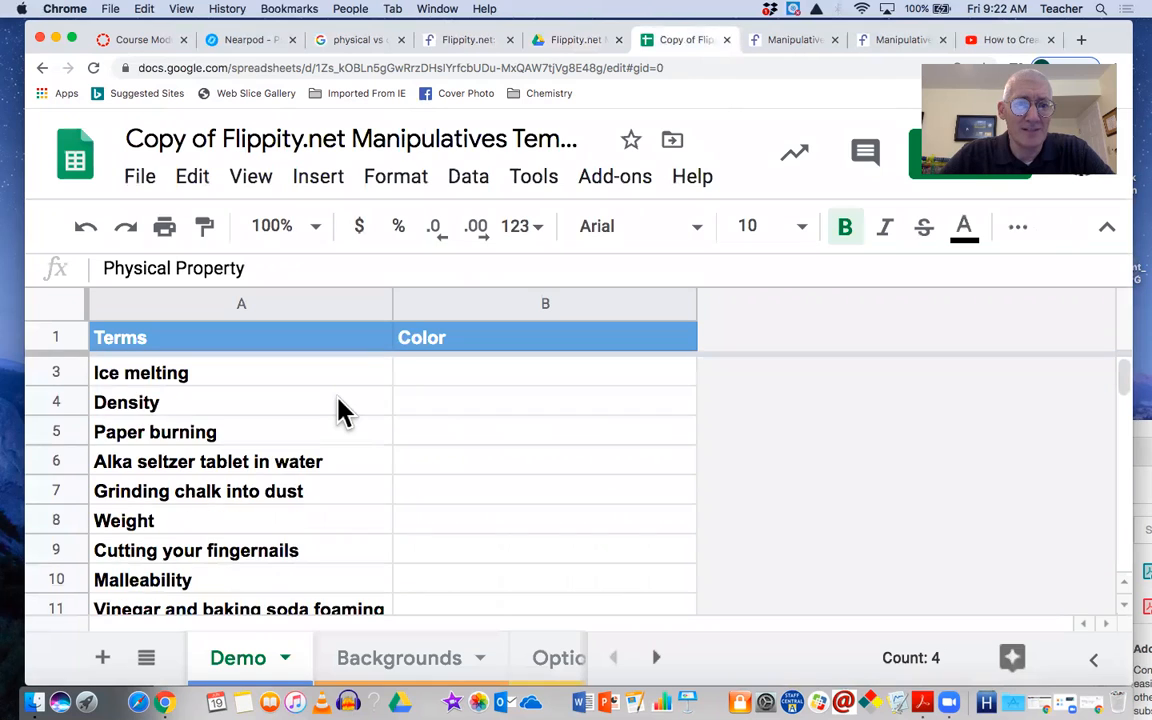
{"action": "scroll", "coordinate": [338, 410], "scroll_direction": "up", "scroll_amount": 2}
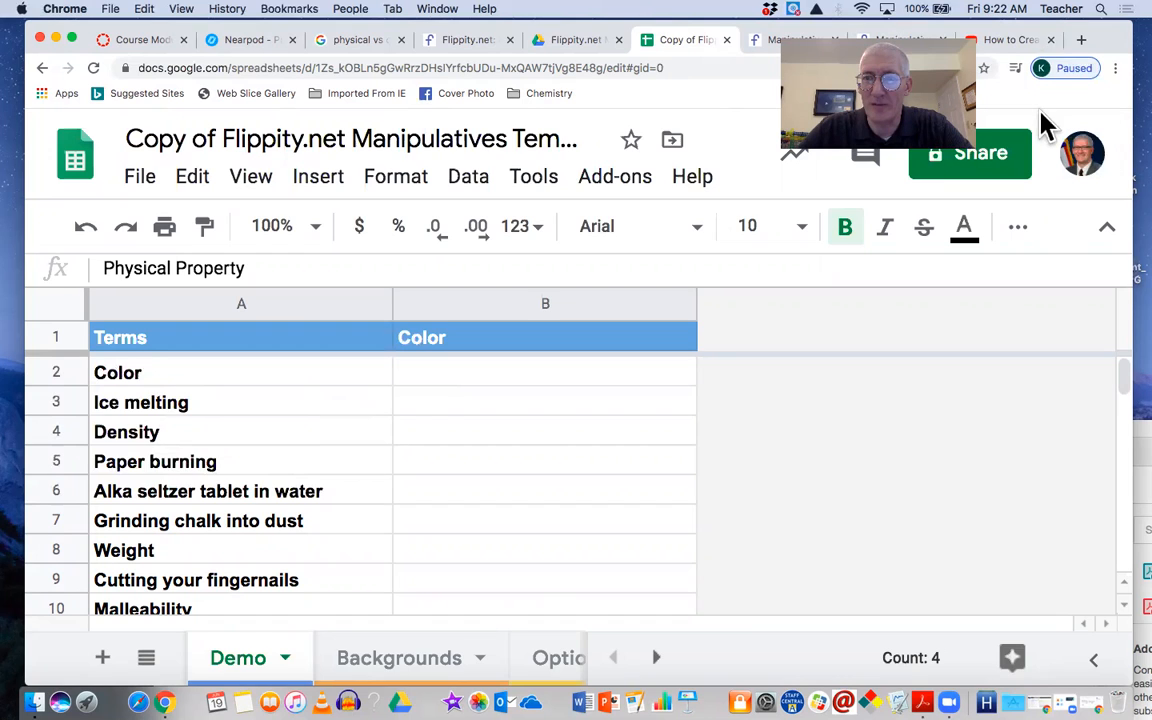
{"action": "left_click", "coordinate": [1115, 68]}
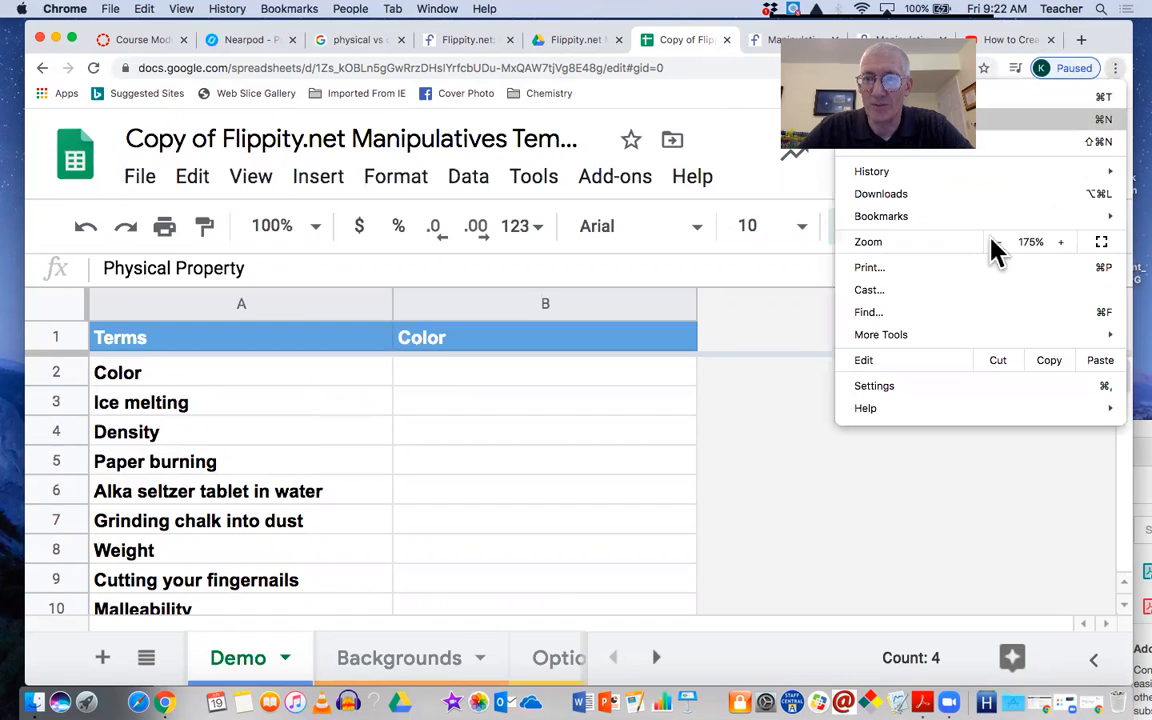
{"action": "left_click", "coordinate": [998, 243]}
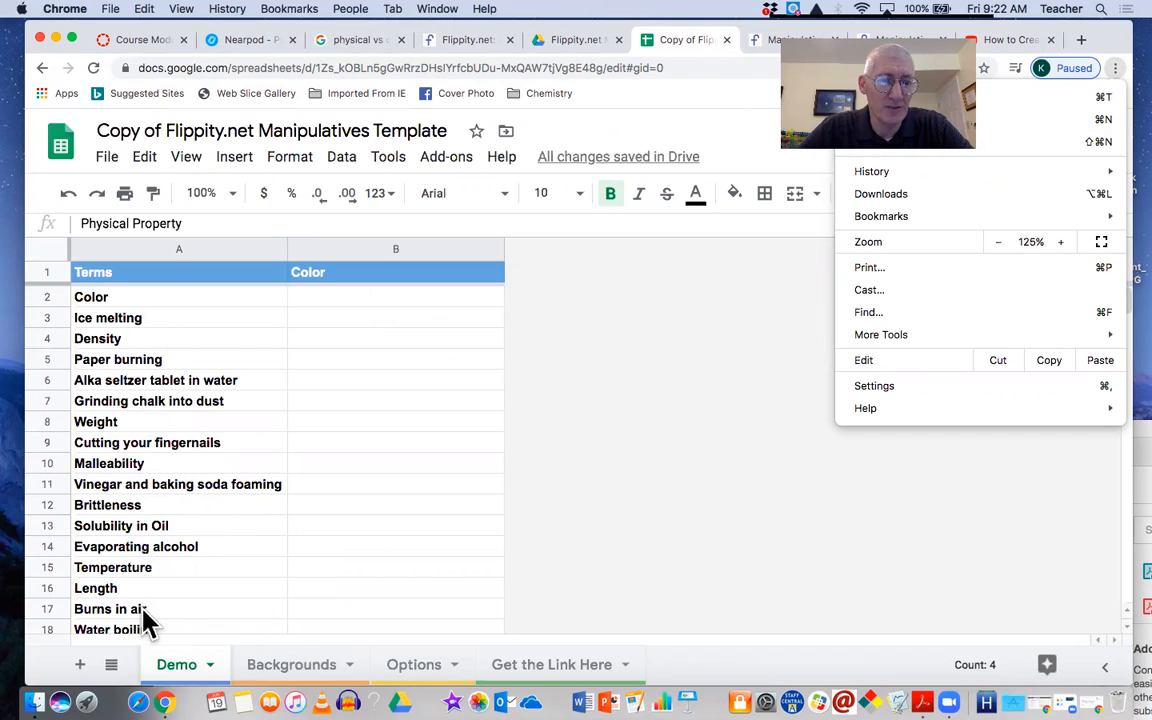
{"action": "left_click", "coordinate": [49, 506]}
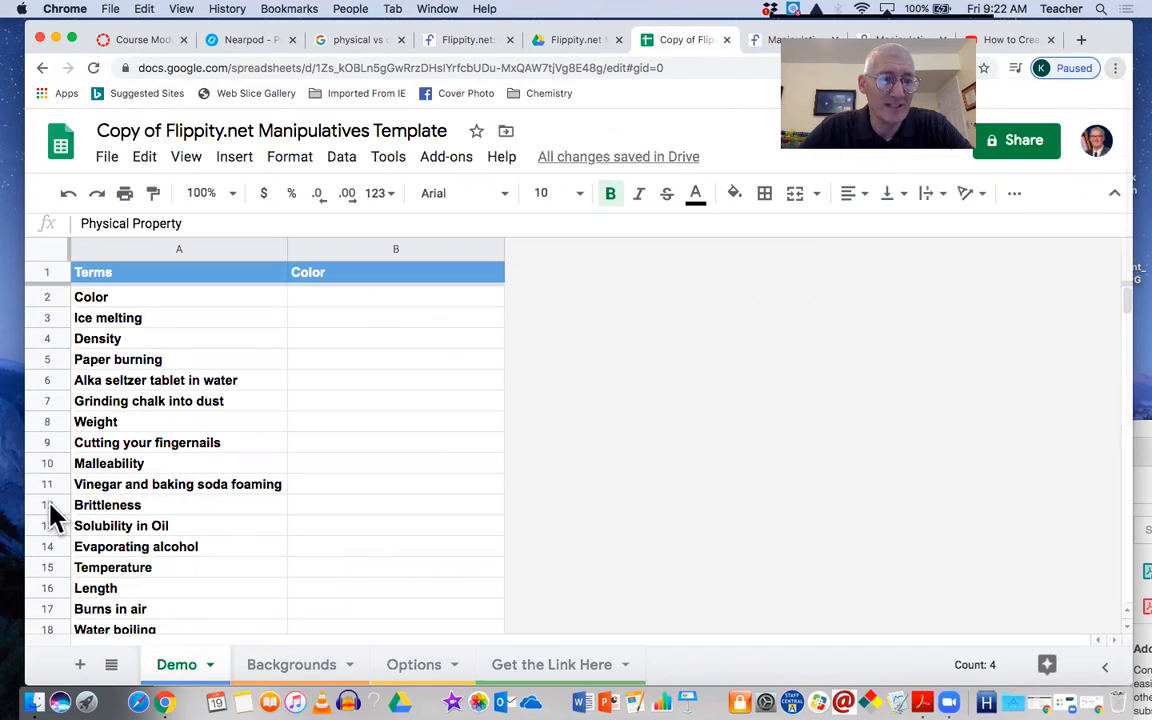
{"action": "left_click_drag", "start_coordinate": [49, 506], "coordinate": [51, 421]}
{"action": "right_click", "coordinate": [51, 442]}
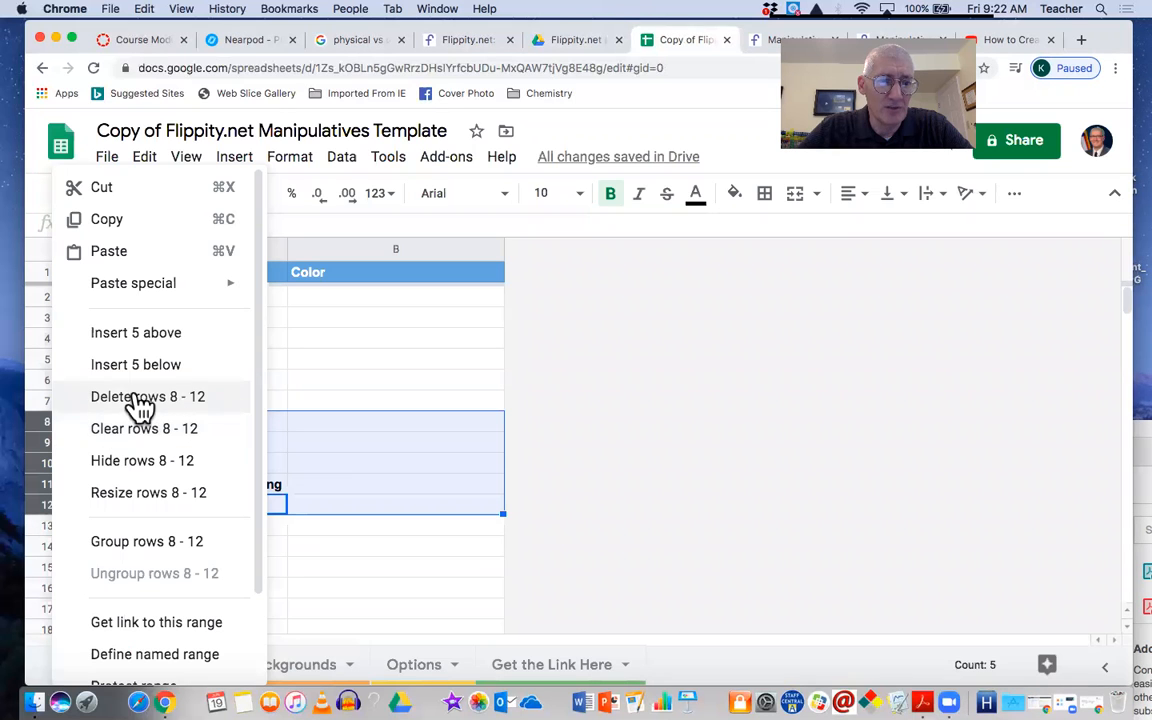
{"action": "left_click", "coordinate": [300, 362]}
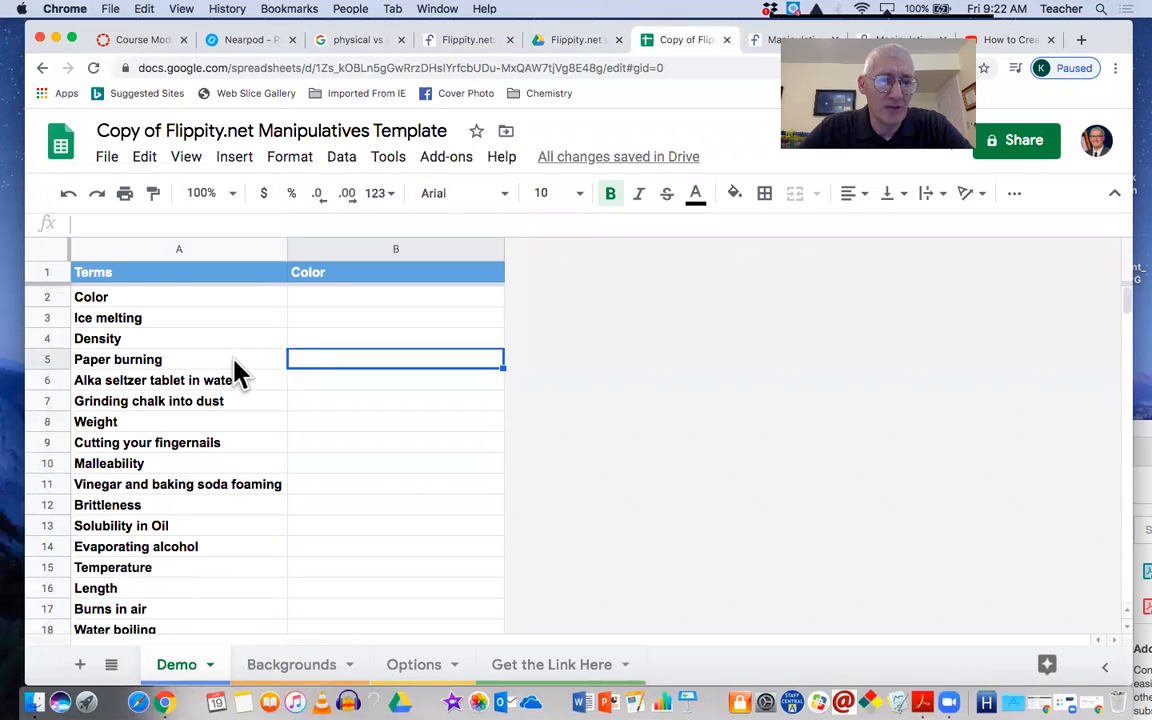
Step: Review the remaining terms and their colors on the Demo sheet, and the background names and URLs on the Backgrounds sheet
{"action": "scroll", "coordinate": [123, 527], "scroll_direction": "down", "scroll_amount": 4}
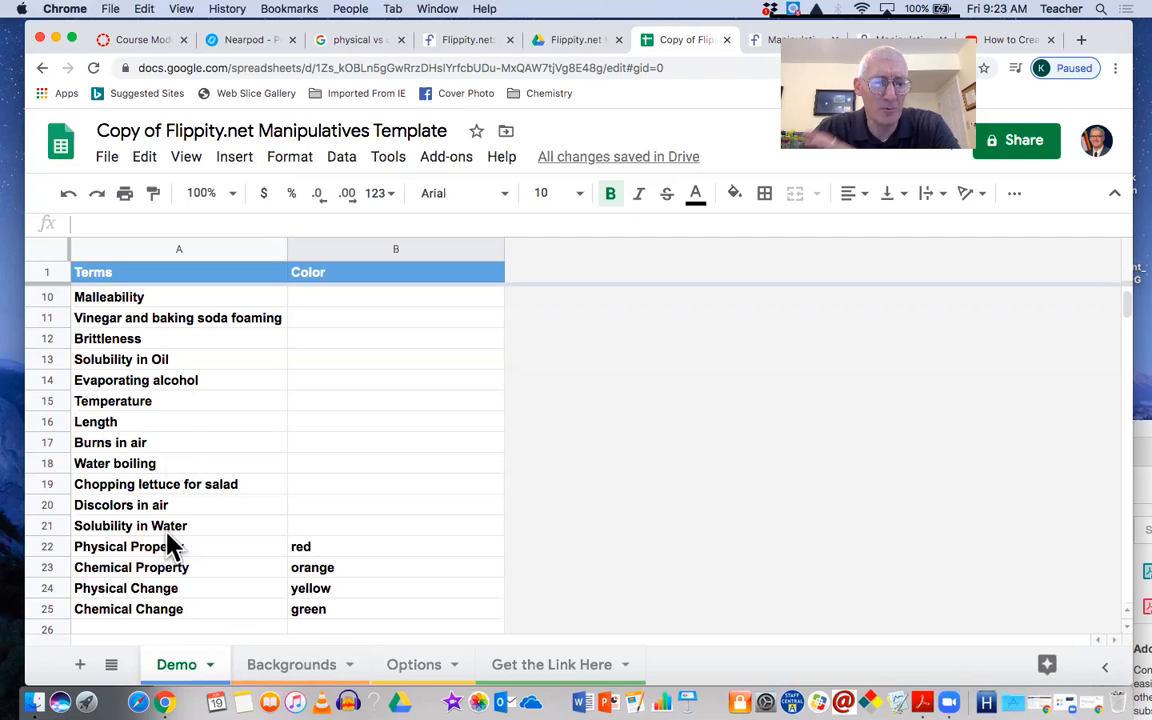
{"action": "left_click", "coordinate": [270, 668]}
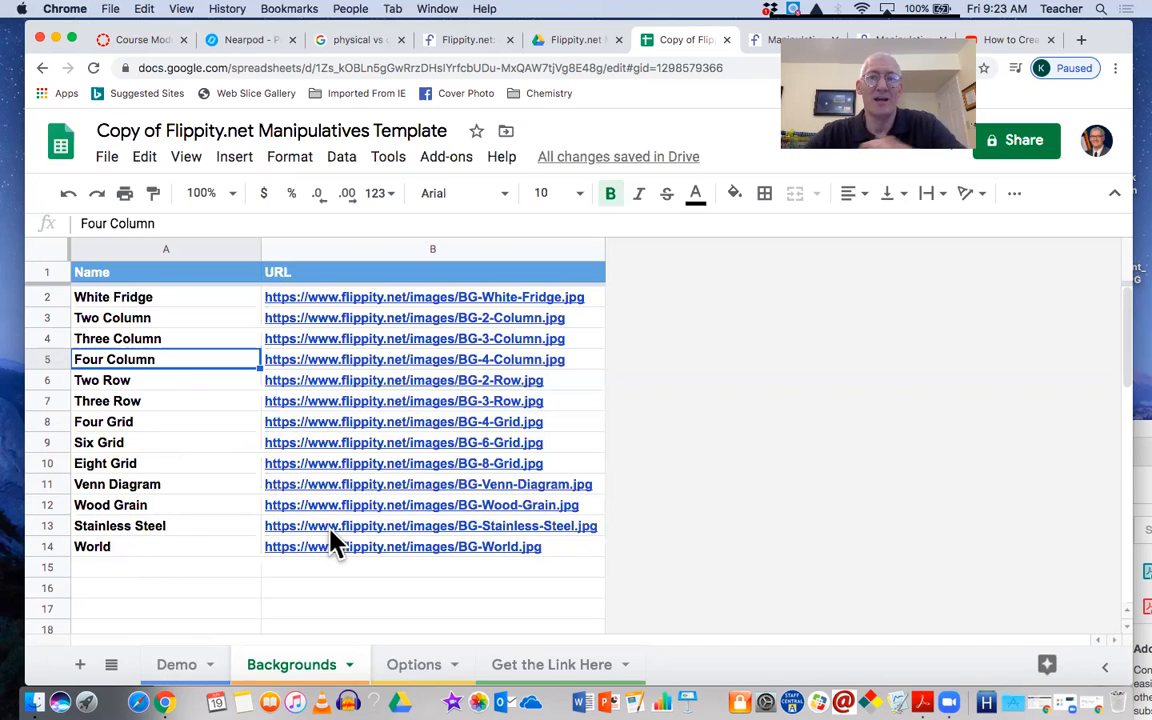
{"action": "mouse_move", "coordinate": [335, 543]}
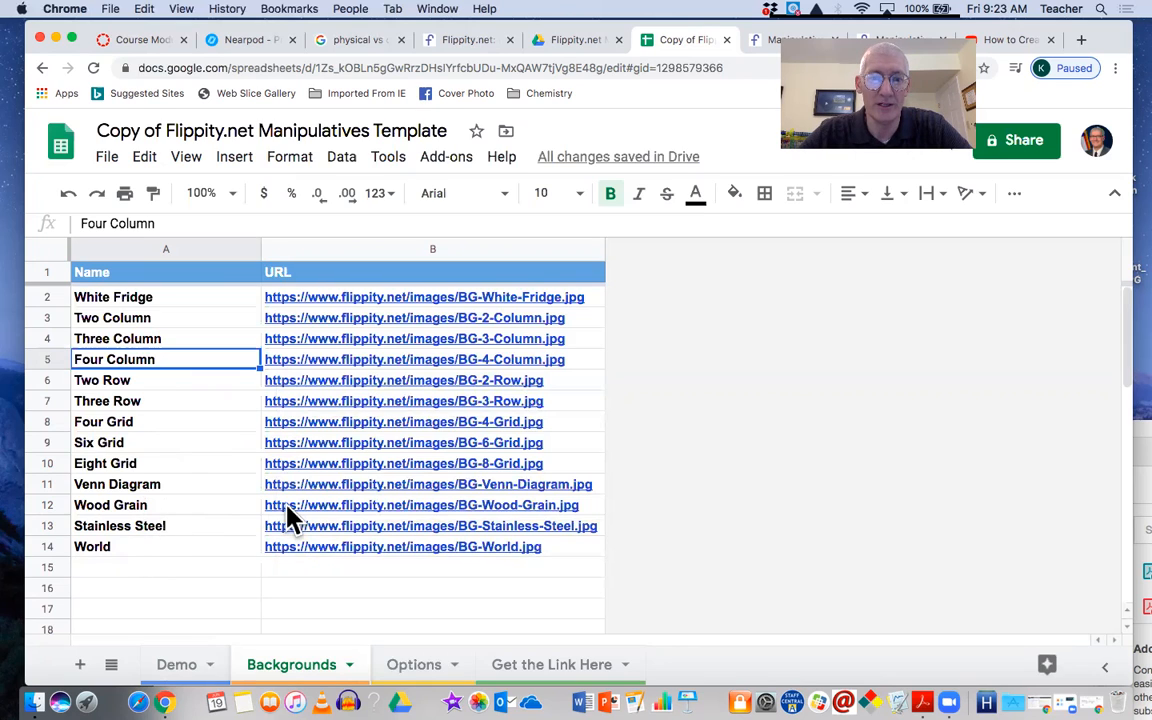
{"action": "mouse_move", "coordinate": [288, 517]}
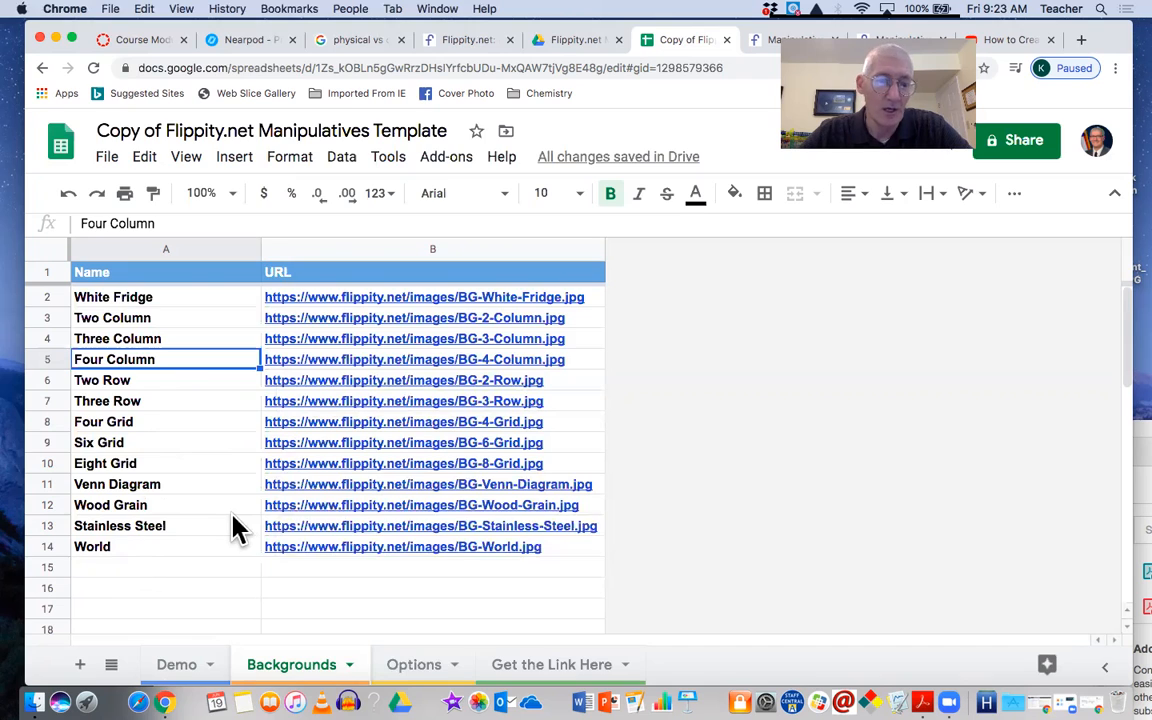
Step: Check the display setting on the Options sheet and the manipulatives link on the Get the Link Here sheet
{"action": "left_click", "coordinate": [401, 666]}
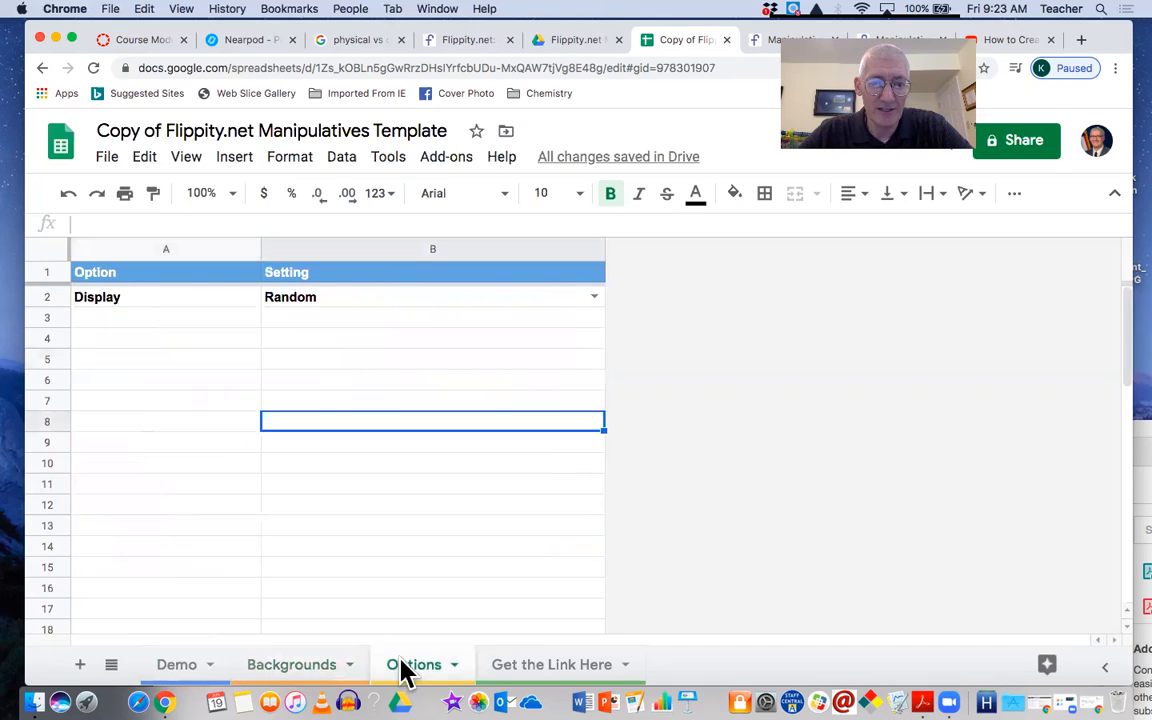
{"action": "left_click", "coordinate": [525, 672]}
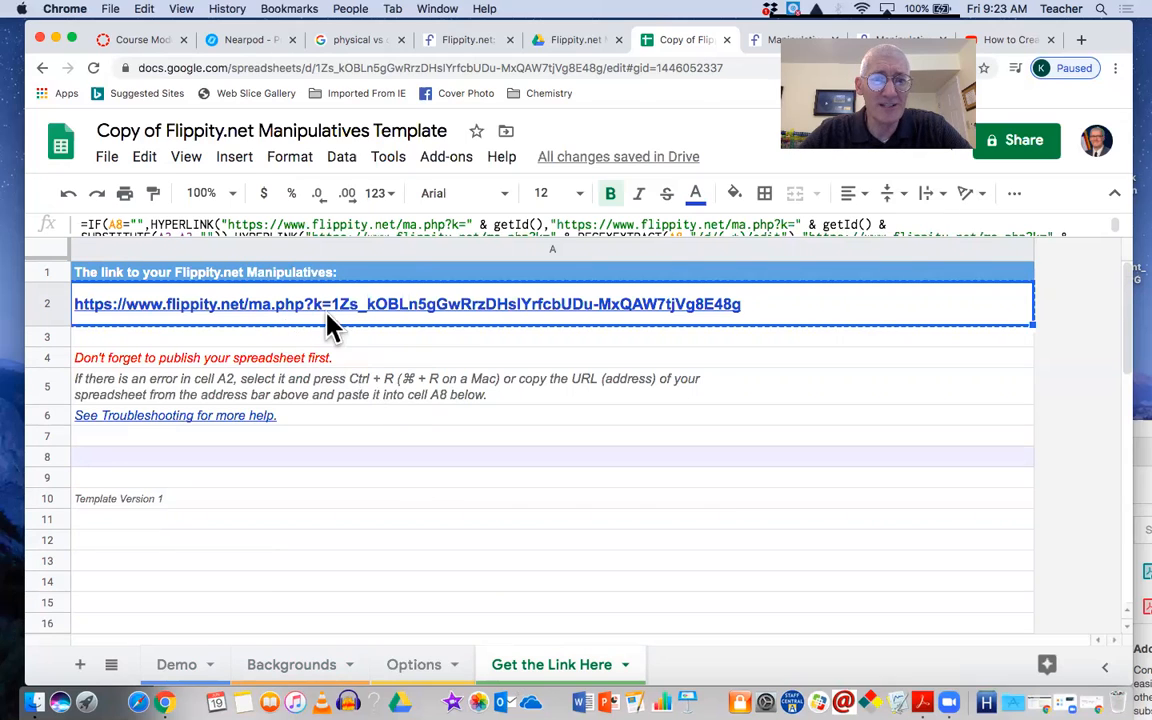
{"action": "mouse_move", "coordinate": [350, 322]}
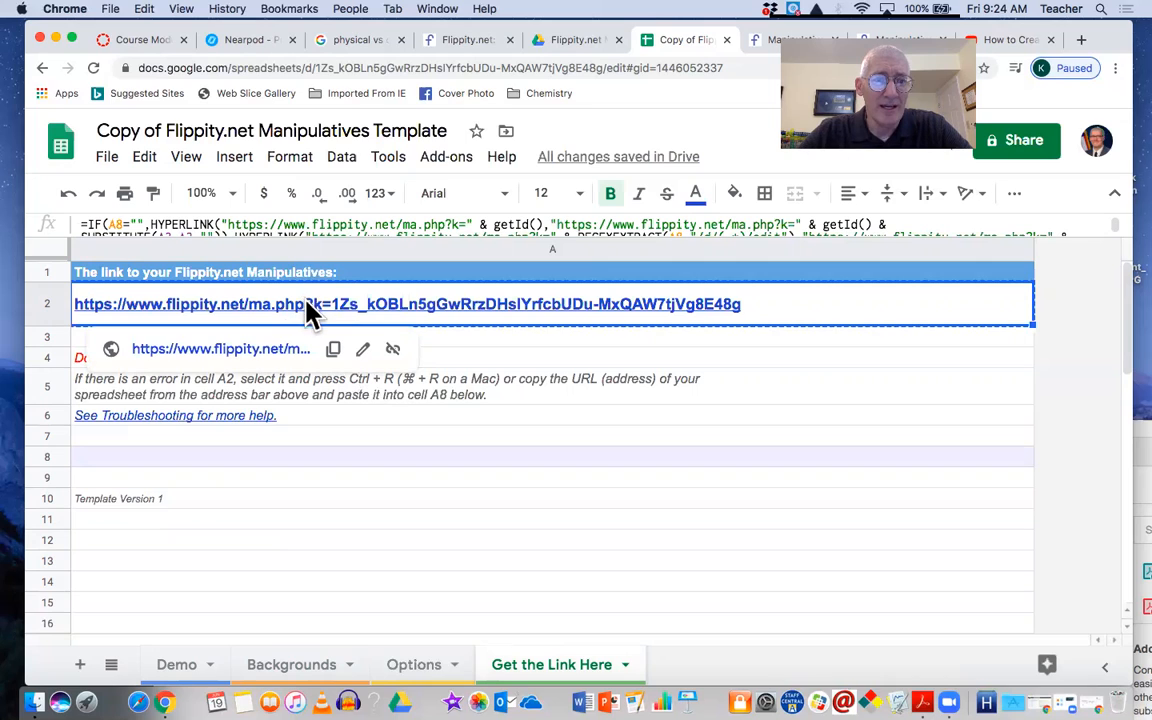
Step: Open the spreadsheet's Publish to the web settings and adjust the browser zoom to 110% so the whole dialog fits
{"action": "left_click", "coordinate": [110, 163]}
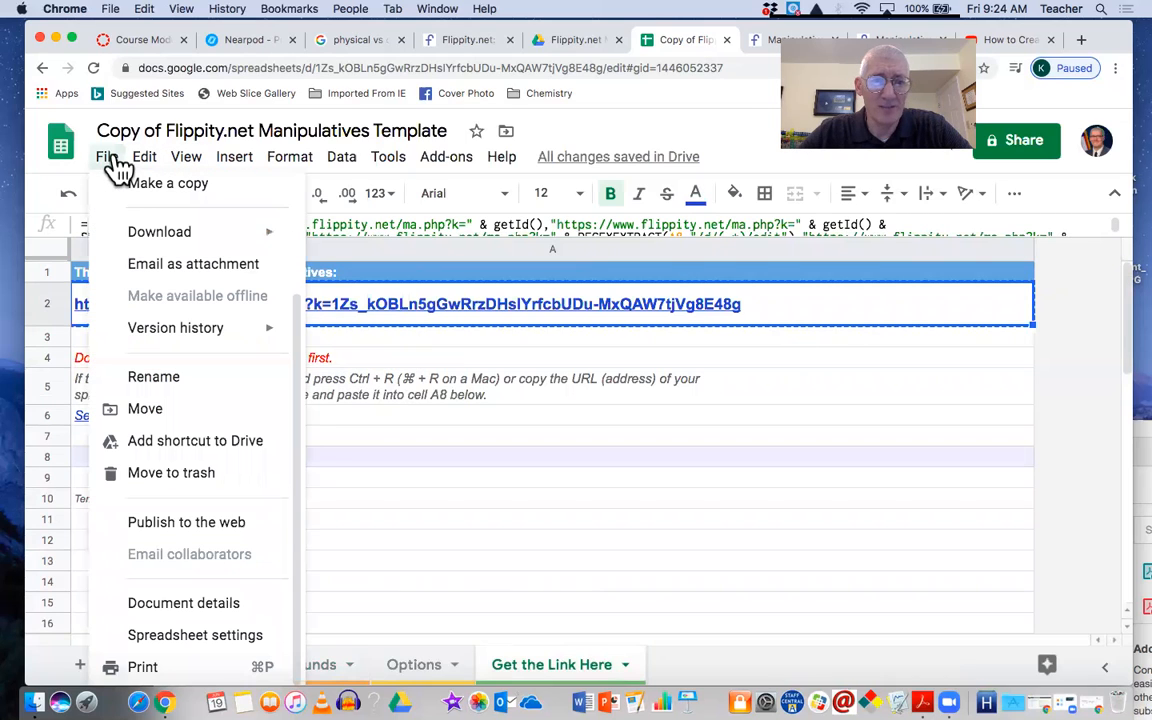
{"action": "left_click", "coordinate": [163, 526]}
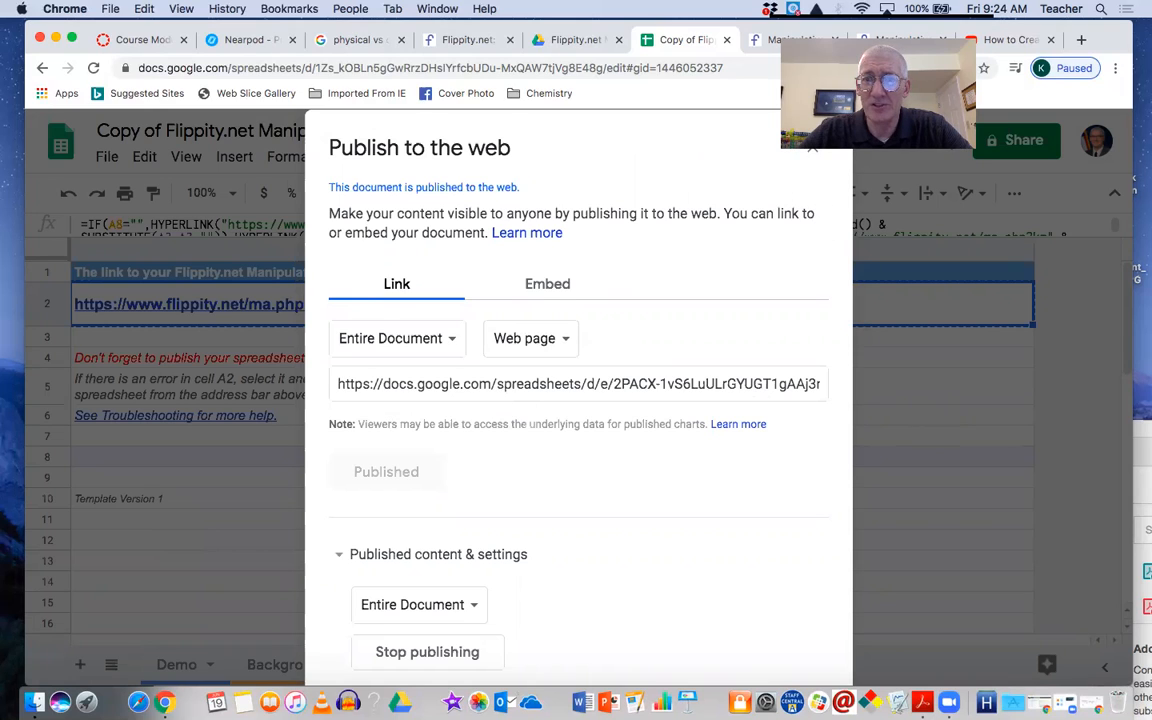
{"action": "left_click", "coordinate": [1115, 70]}
{"action": "left_click", "coordinate": [994, 242]}
{"action": "left_click", "coordinate": [994, 242]}
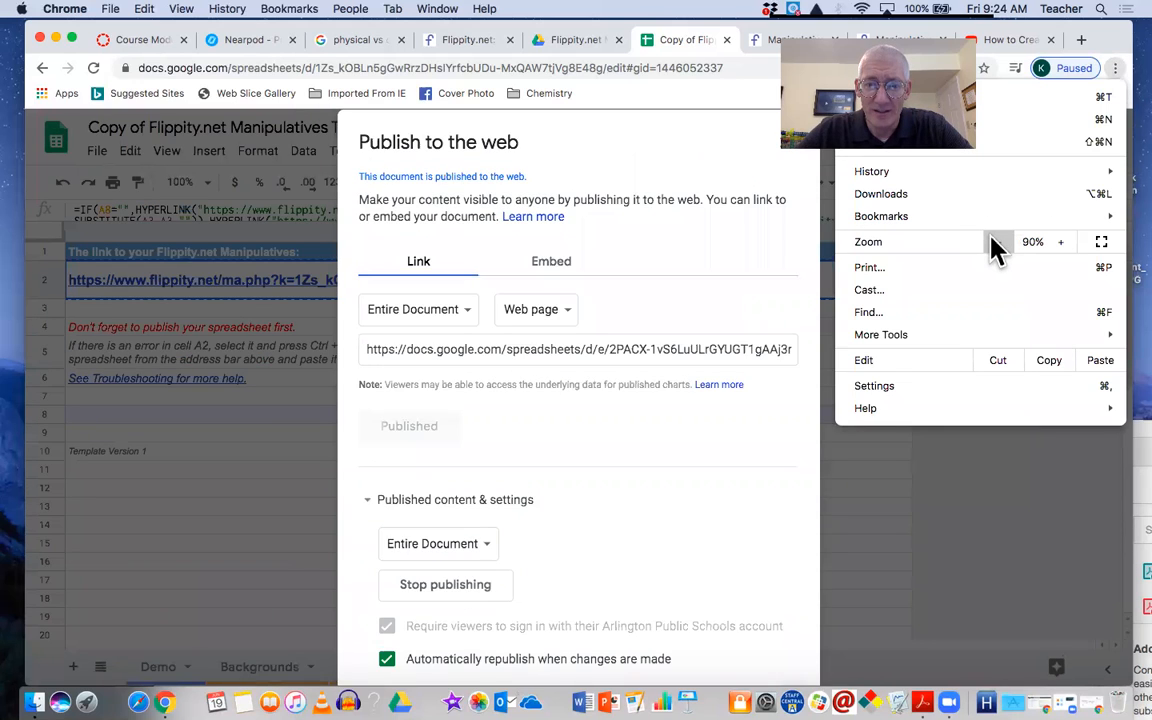
{"action": "left_click", "coordinate": [994, 242]}
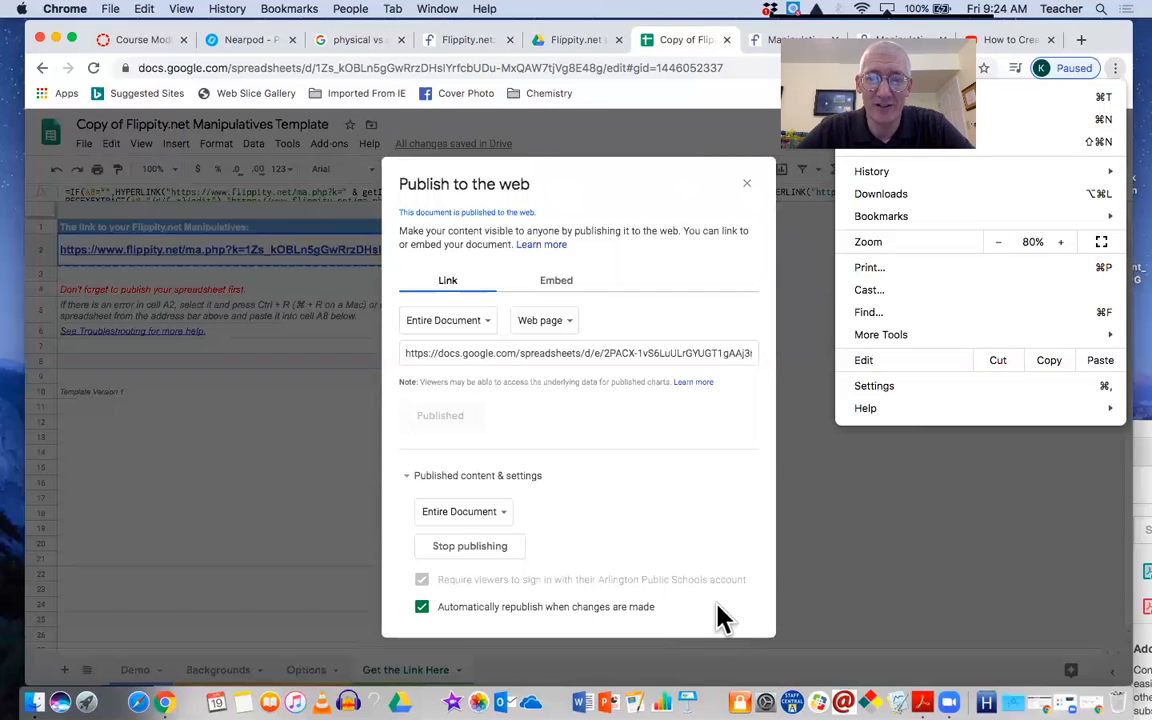
{"action": "left_click", "coordinate": [745, 182]}
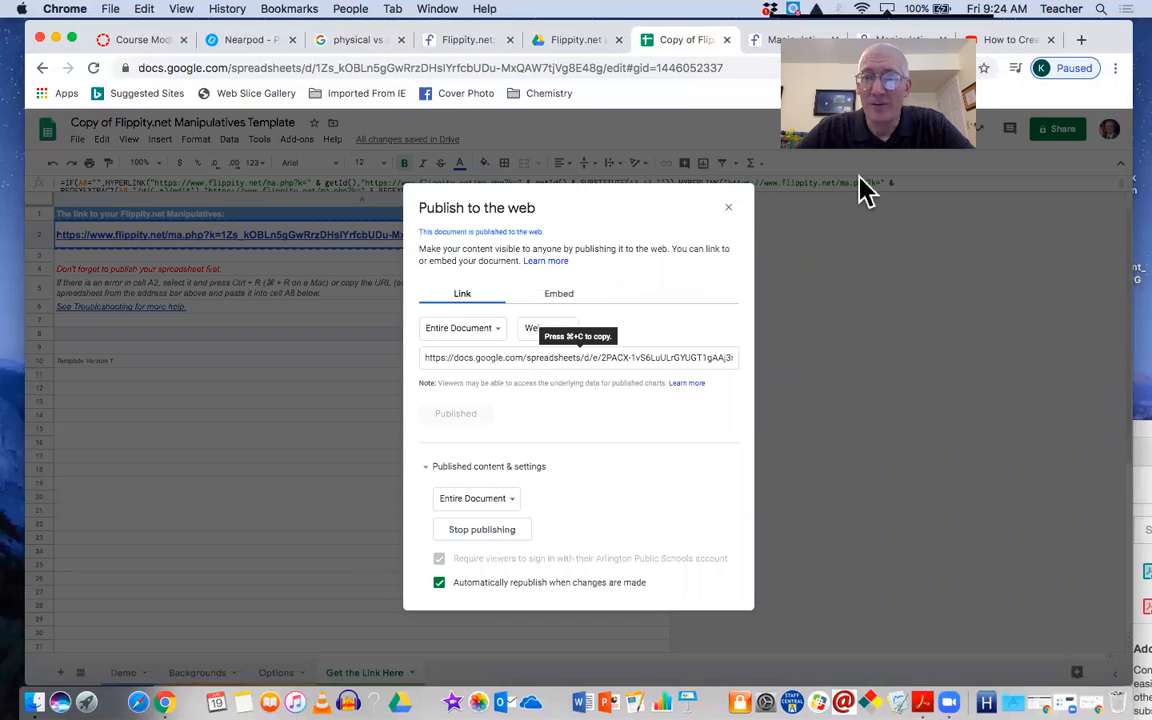
{"action": "left_click", "coordinate": [1115, 68]}
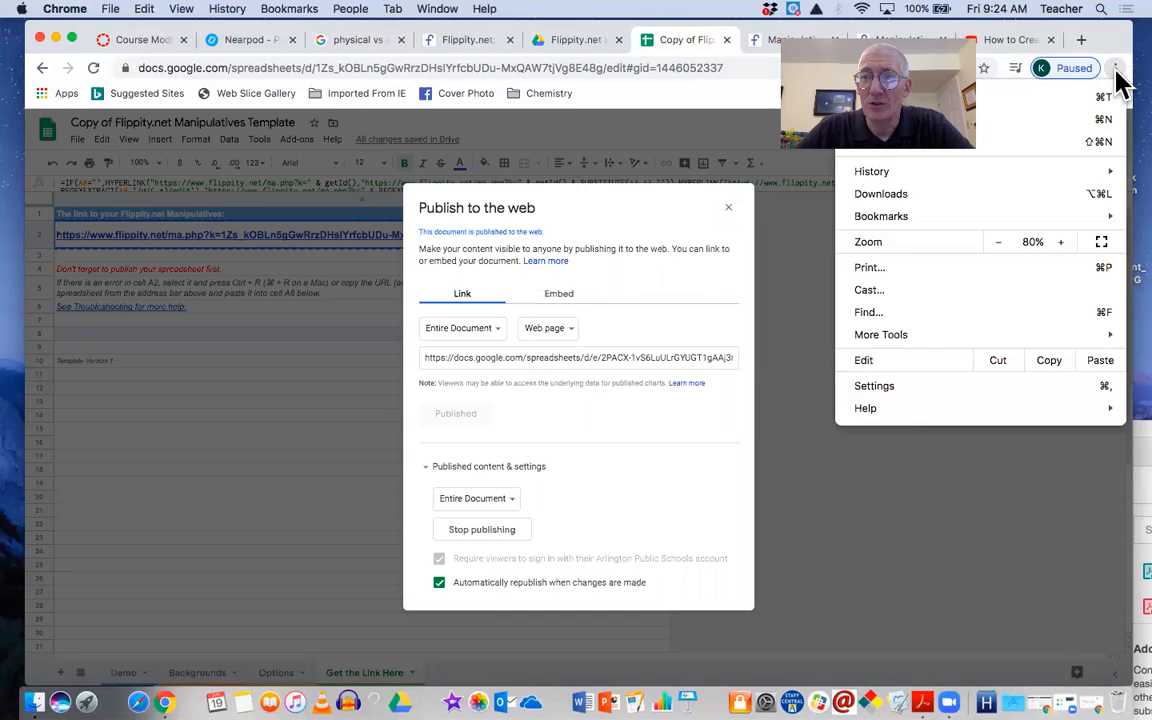
{"action": "left_click", "coordinate": [1060, 242]}
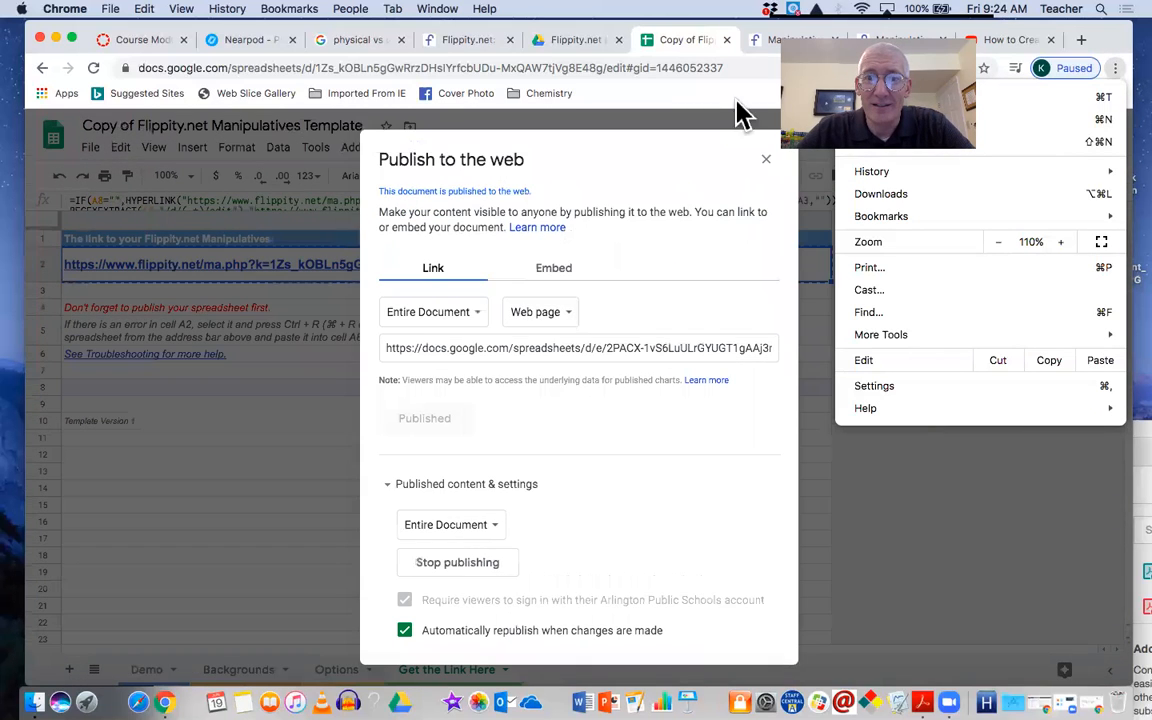